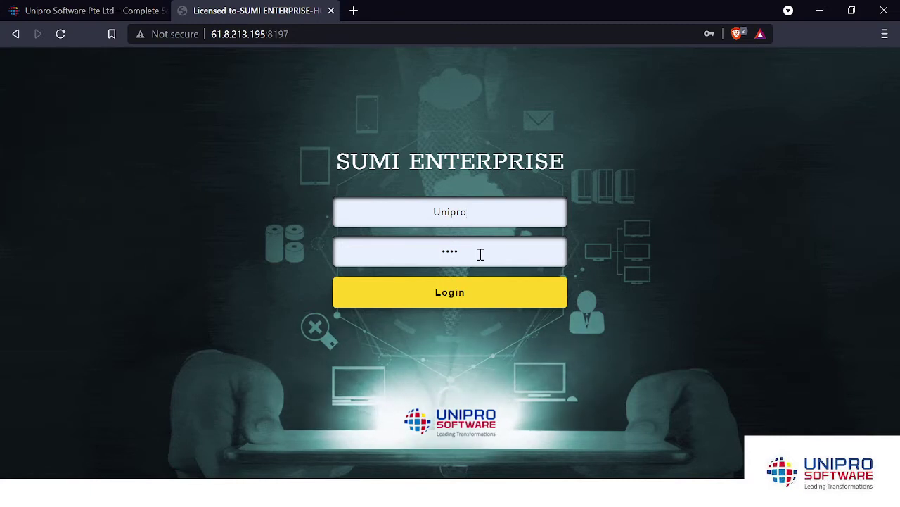
Step: Log in with the prefilled credentials and open the Department list under Inventory
{"action": "left_click", "coordinate": [452, 295]}
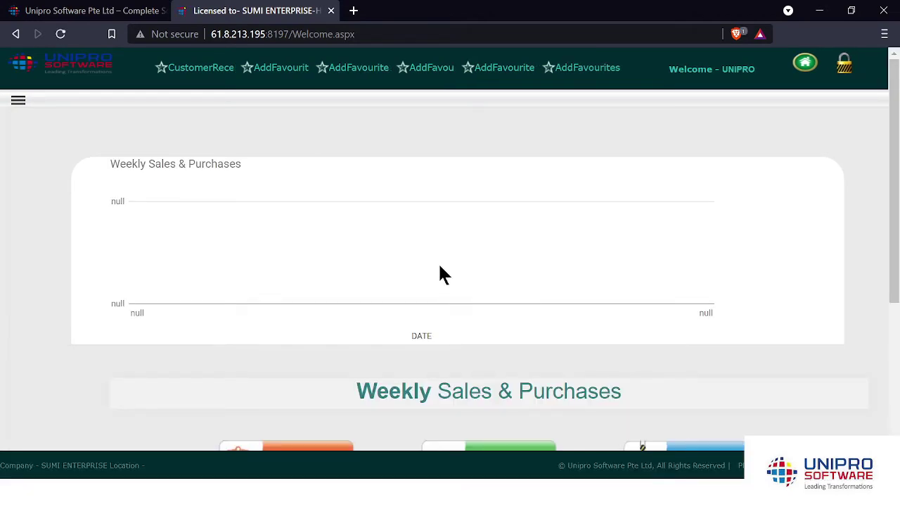
{"action": "left_click", "coordinate": [18, 104]}
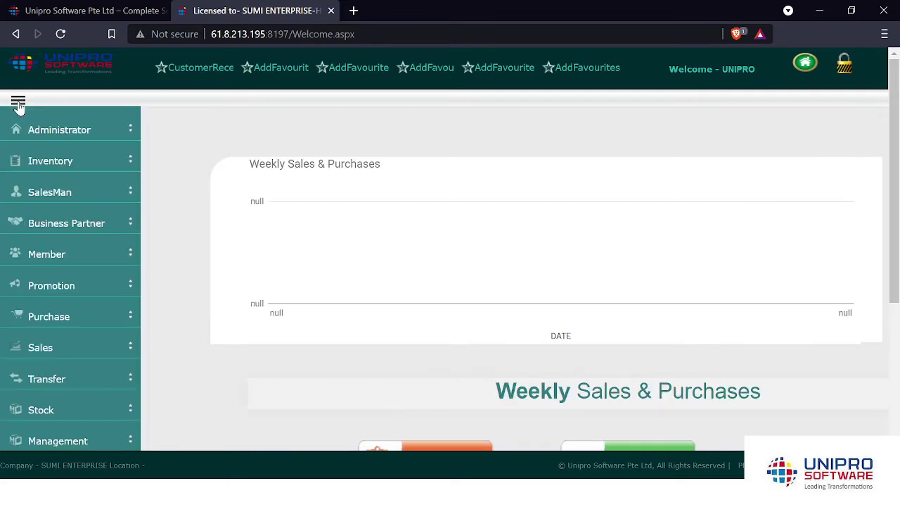
{"action": "left_click", "coordinate": [74, 168]}
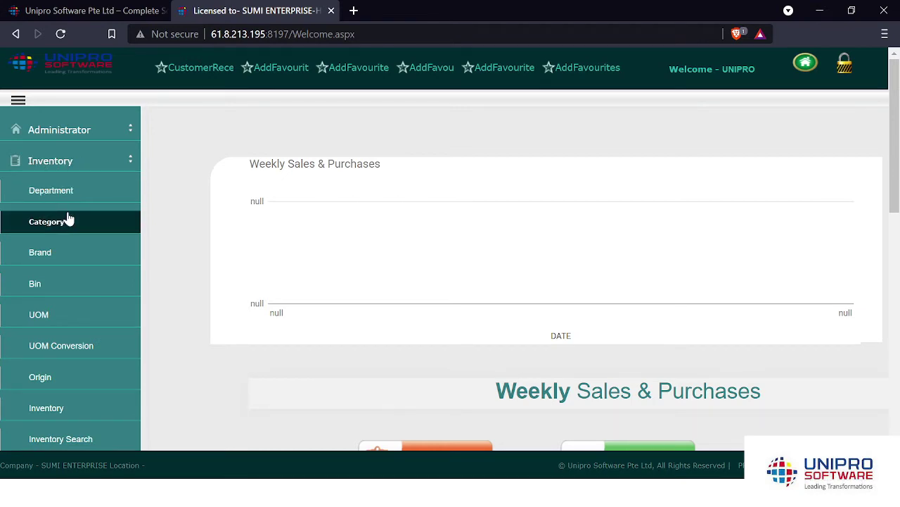
{"action": "scroll", "coordinate": [69, 260], "scroll_direction": "down", "scroll_amount": 1}
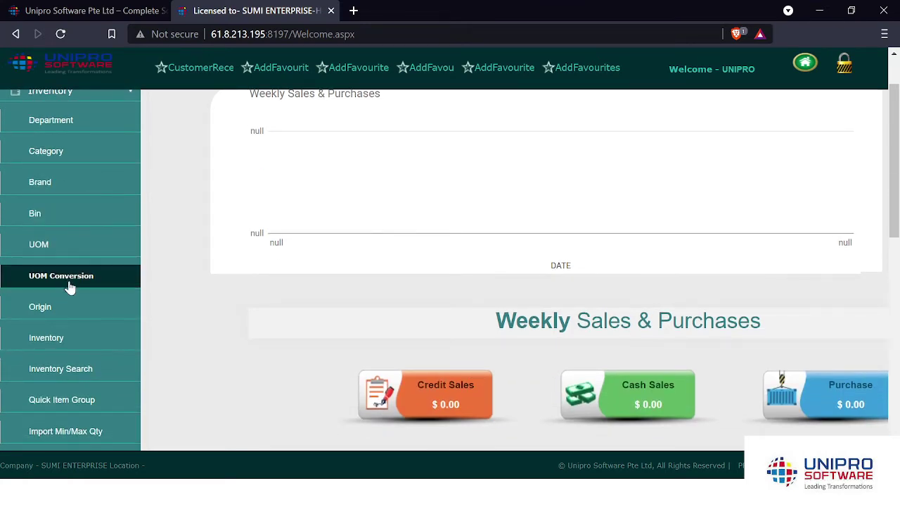
{"action": "scroll", "coordinate": [68, 308], "scroll_direction": "down", "scroll_amount": 1}
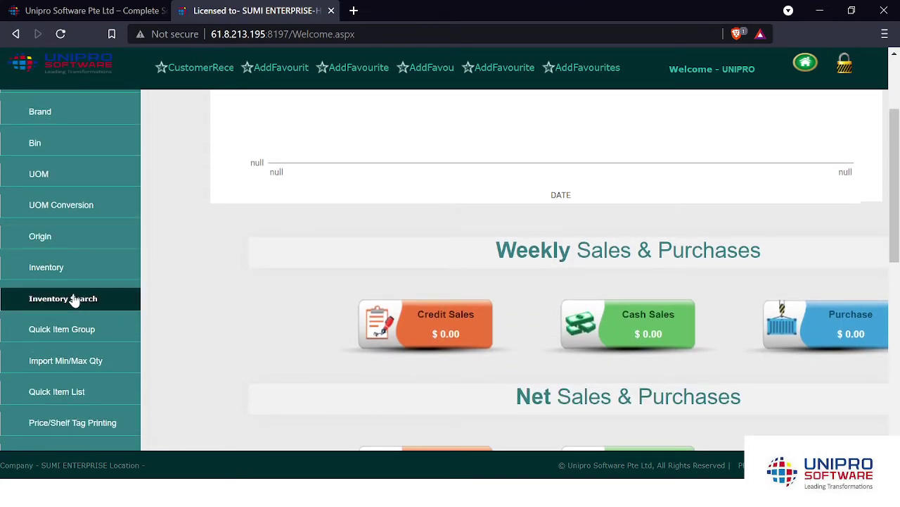
{"action": "scroll", "coordinate": [83, 260], "scroll_direction": "up", "scroll_amount": 2}
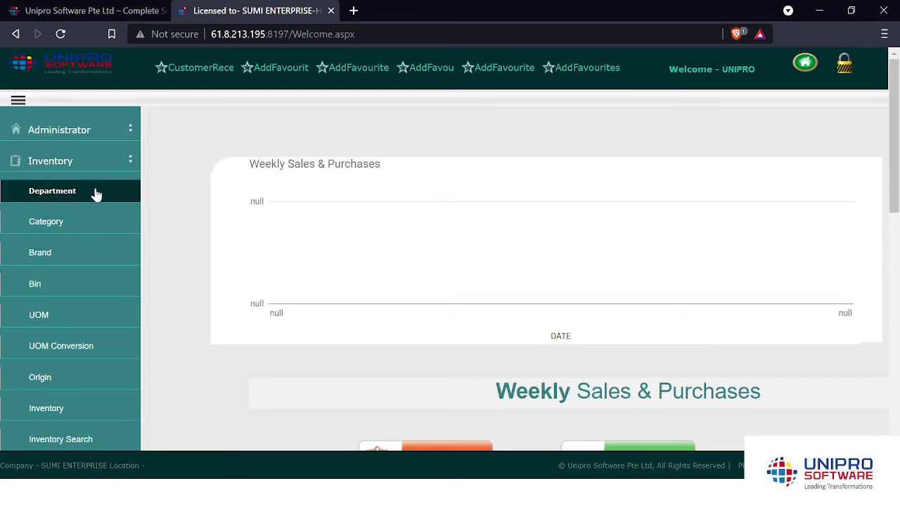
{"action": "left_click", "coordinate": [73, 196]}
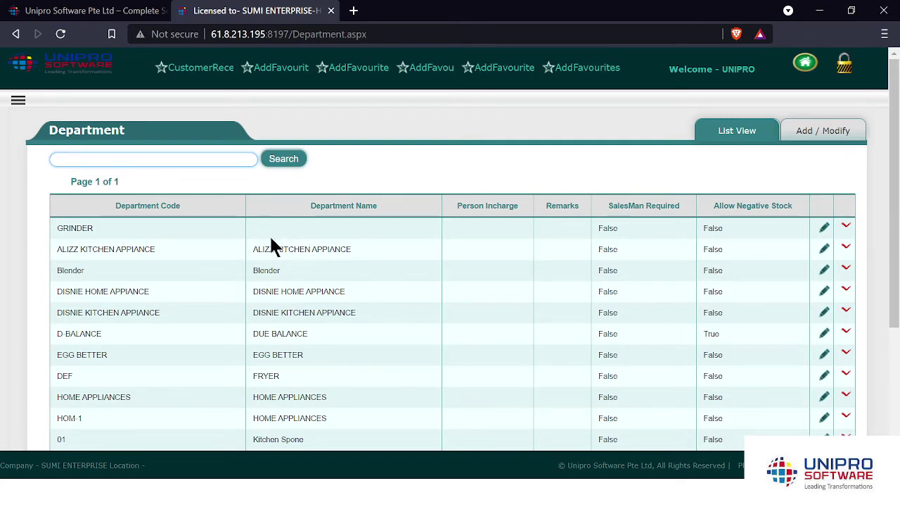
{"action": "scroll", "coordinate": [271, 237], "scroll_direction": "down", "scroll_amount": 1}
{"action": "scroll", "coordinate": [273, 253], "scroll_direction": "up", "scroll_amount": 1}
Step: Look through the fields of a blank department entry and return to the department list
{"action": "left_click", "coordinate": [824, 134]}
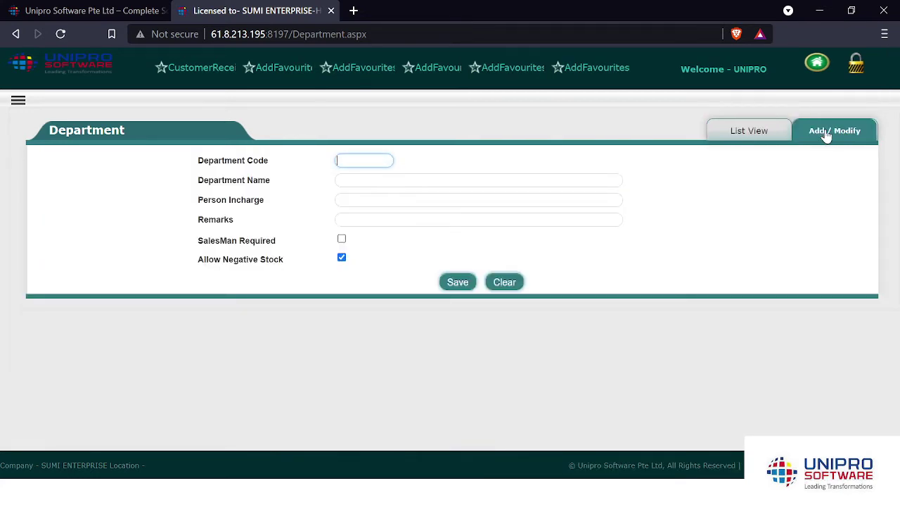
{"action": "left_click", "coordinate": [338, 160]}
{"action": "left_click", "coordinate": [359, 180]}
{"action": "left_click", "coordinate": [353, 198]}
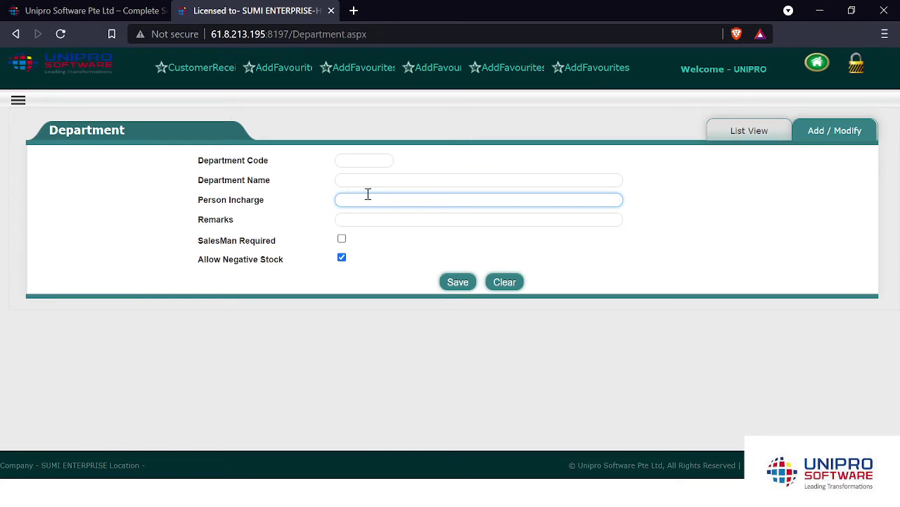
{"action": "left_click", "coordinate": [366, 220]}
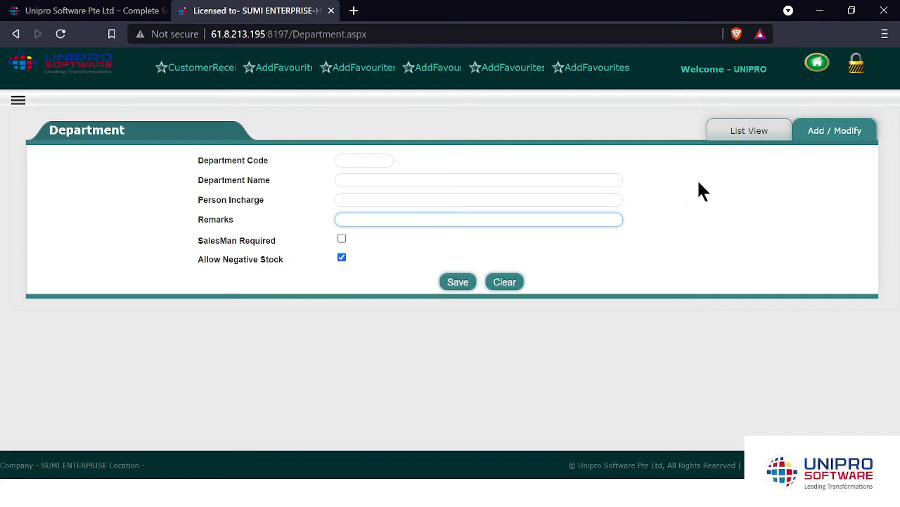
{"action": "left_click", "coordinate": [739, 133]}
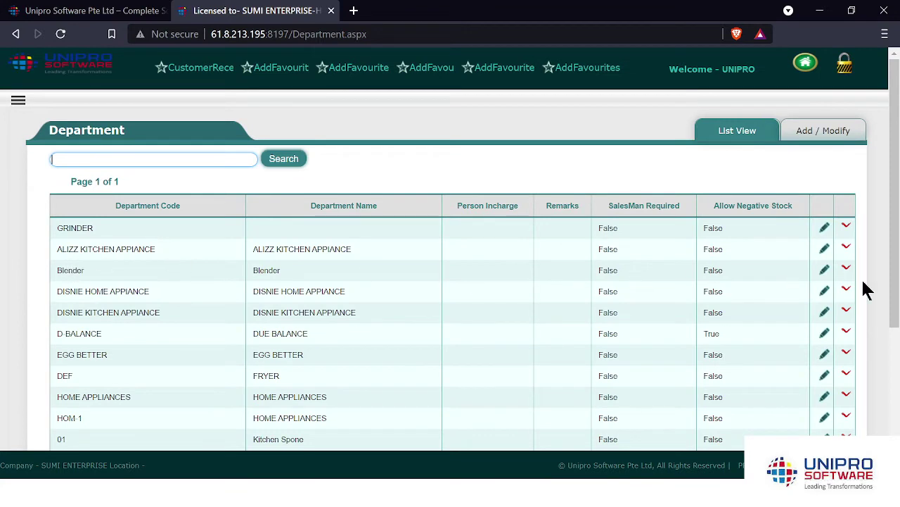
Step: Open the ALIZZ KITCHEN APPIANCE department for editing and enable Allow Negative Stock without saving
{"action": "left_click", "coordinate": [824, 251]}
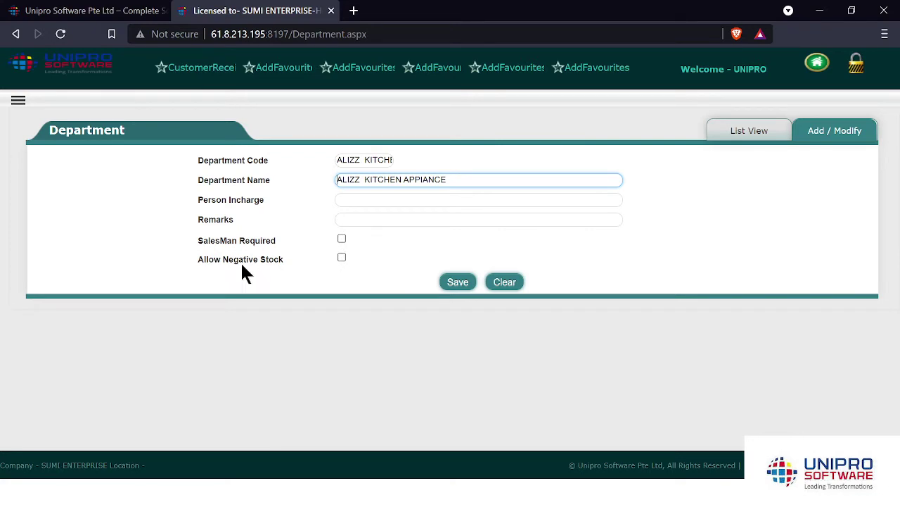
{"action": "left_click", "coordinate": [341, 258]}
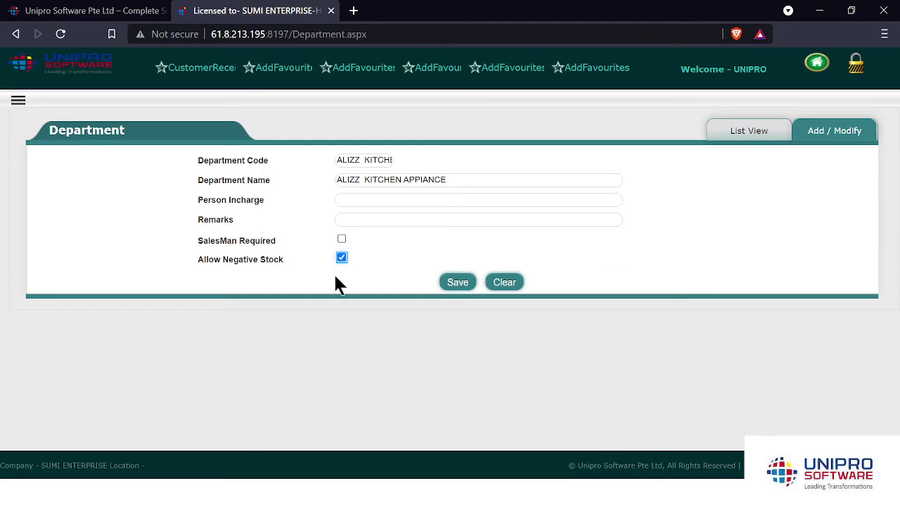
Step: Open the Category list under Inventory and look through the categories on its first page
{"action": "left_click", "coordinate": [17, 102]}
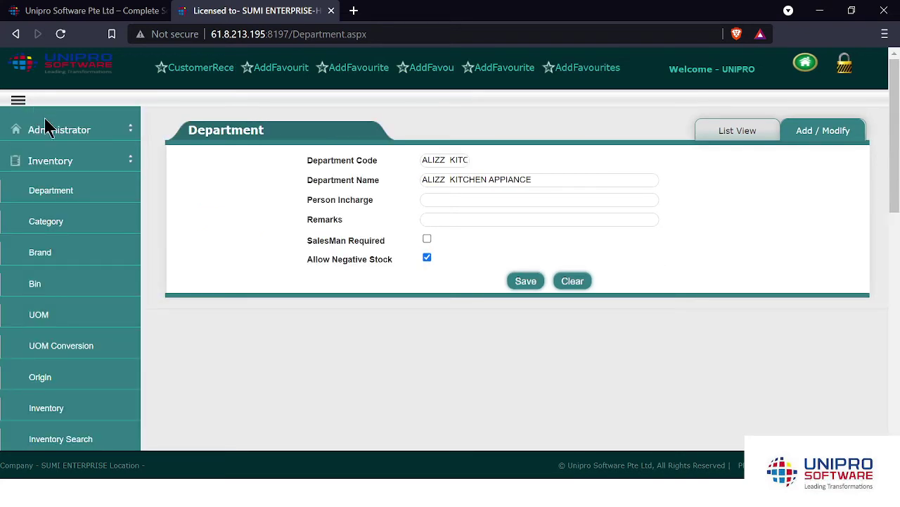
{"action": "left_click", "coordinate": [72, 229]}
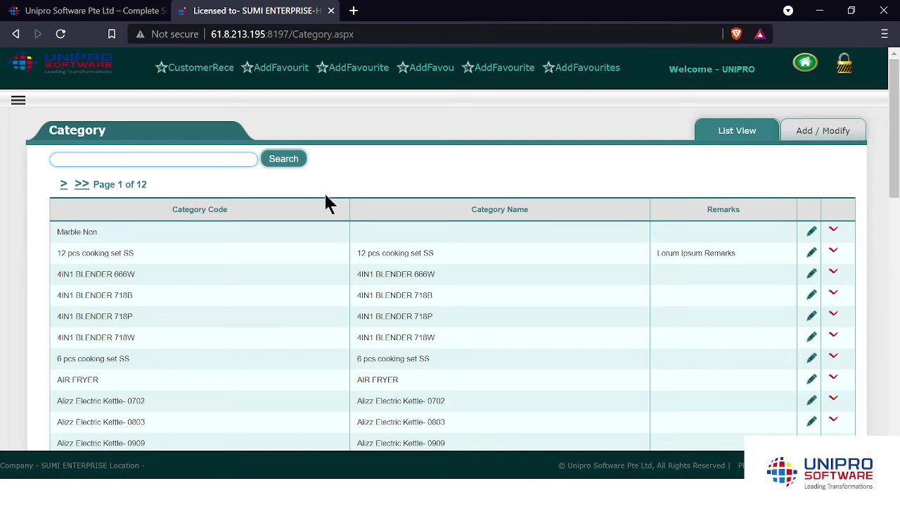
{"action": "scroll", "coordinate": [330, 241], "scroll_direction": "down", "scroll_amount": 2}
{"action": "scroll", "coordinate": [333, 246], "scroll_direction": "down", "scroll_amount": 3}
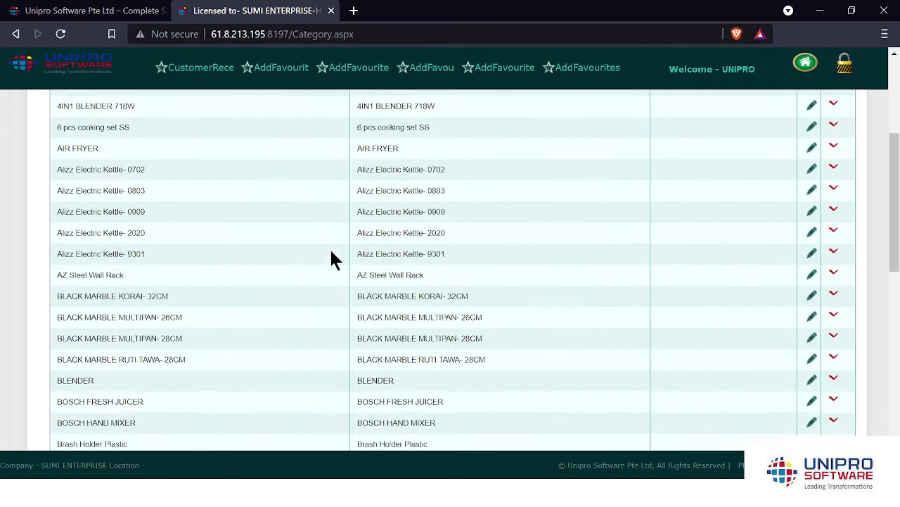
{"action": "scroll", "coordinate": [264, 294], "scroll_direction": "down", "scroll_amount": 3}
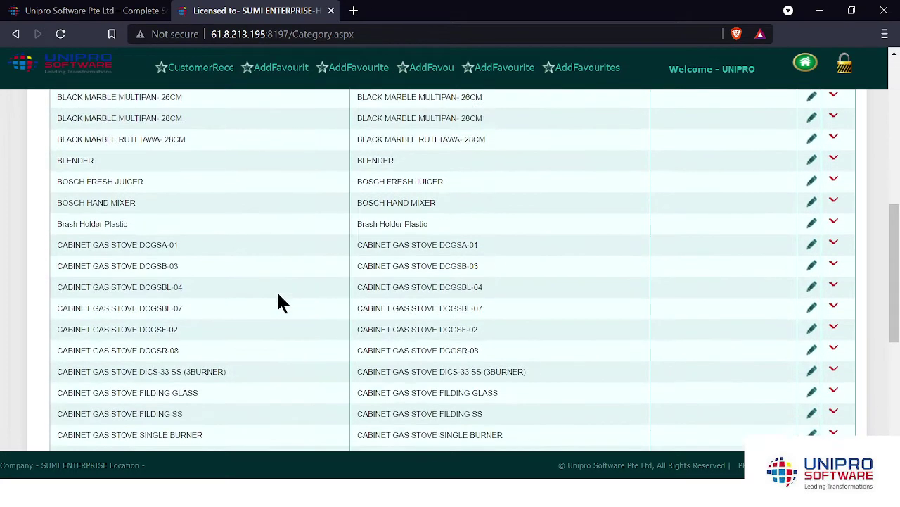
{"action": "scroll", "coordinate": [217, 212], "scroll_direction": "down", "scroll_amount": 4}
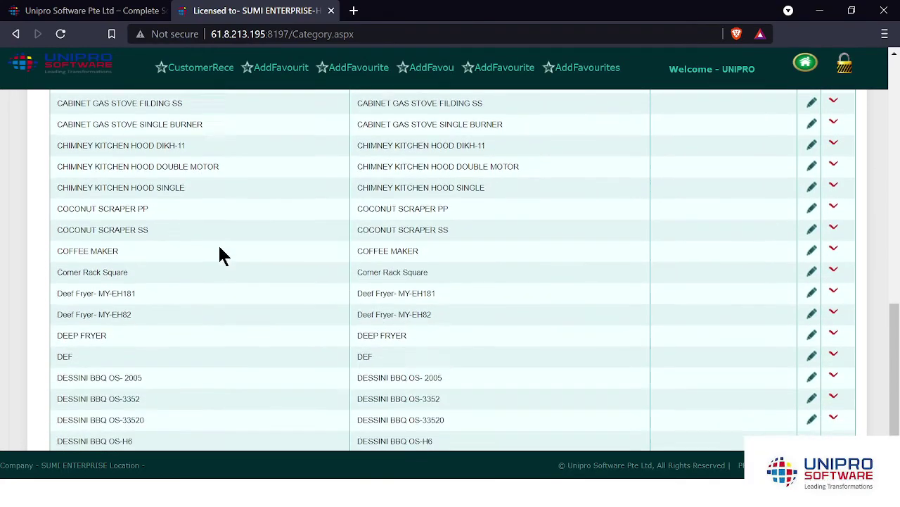
{"action": "scroll", "coordinate": [267, 430], "scroll_direction": "up", "scroll_amount": 15}
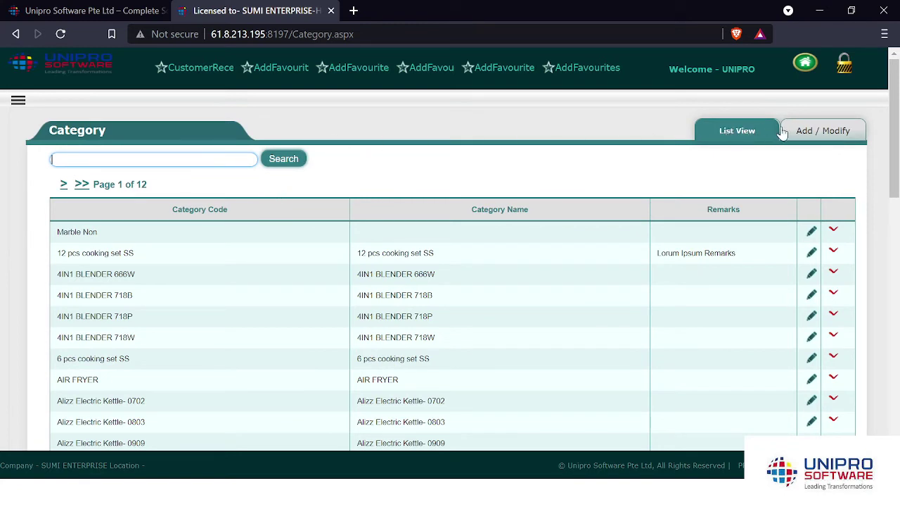
Step: Examine a blank category entry and the code, name and remarks of the 12 pcs cooking set SS category
{"action": "left_click", "coordinate": [832, 137]}
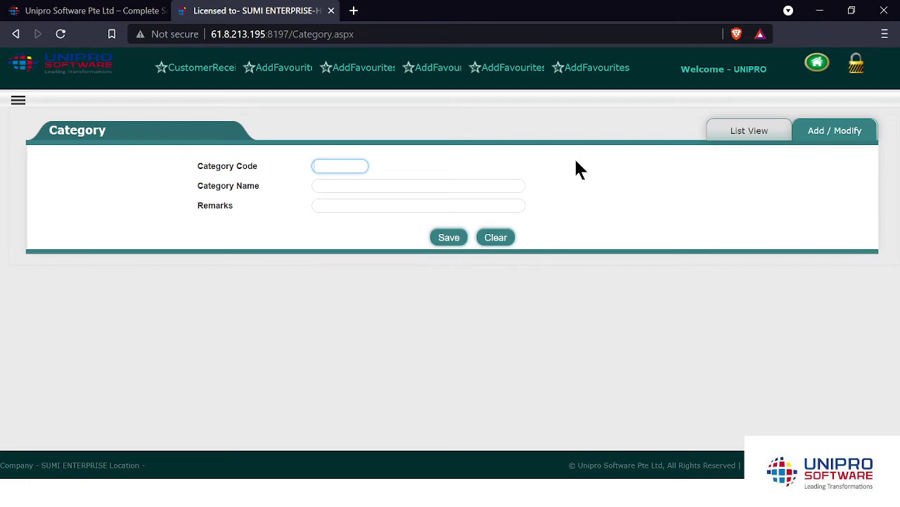
{"action": "left_click", "coordinate": [745, 138]}
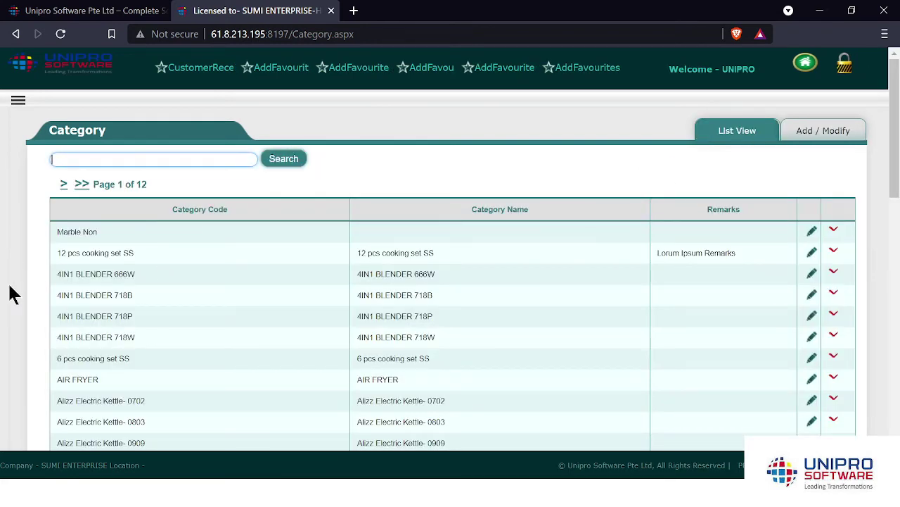
{"action": "left_click", "coordinate": [812, 252]}
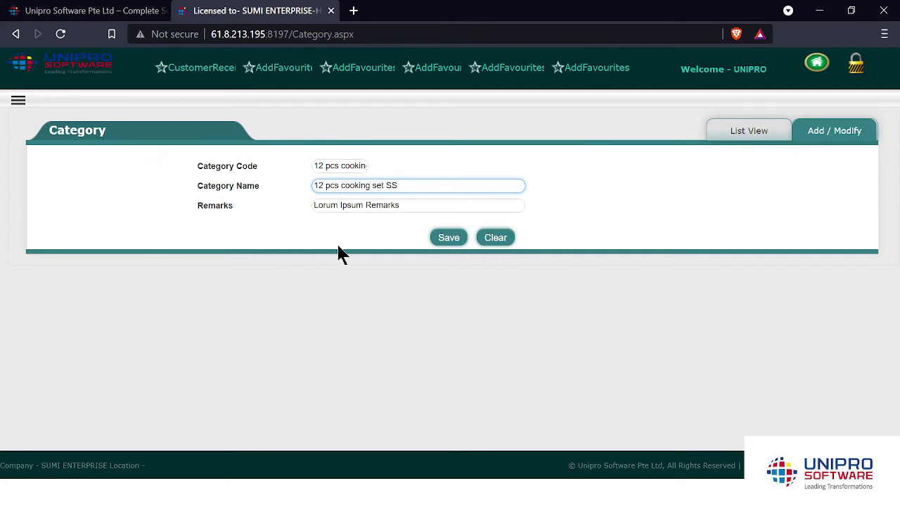
{"action": "left_click_drag", "start_coordinate": [315, 204], "coordinate": [420, 207]}
{"action": "left_click", "coordinate": [420, 208]}
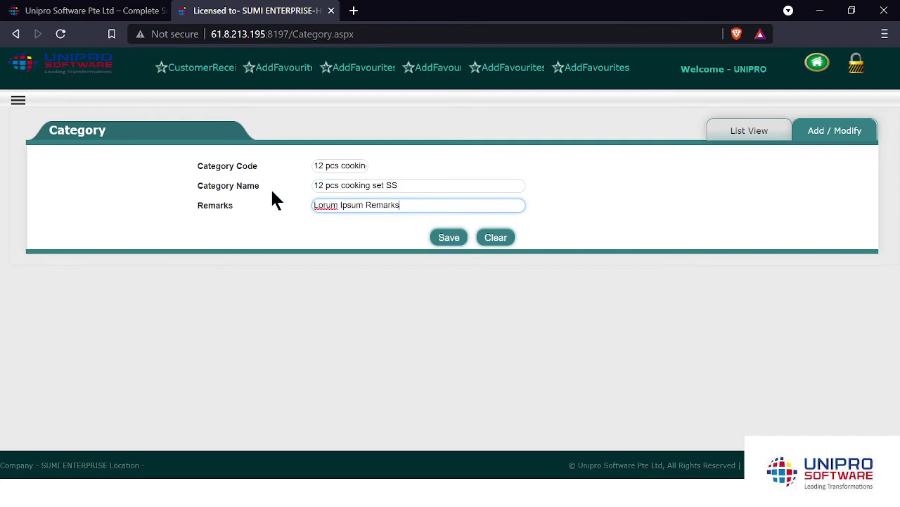
{"action": "left_click_drag", "start_coordinate": [419, 186], "coordinate": [320, 182]}
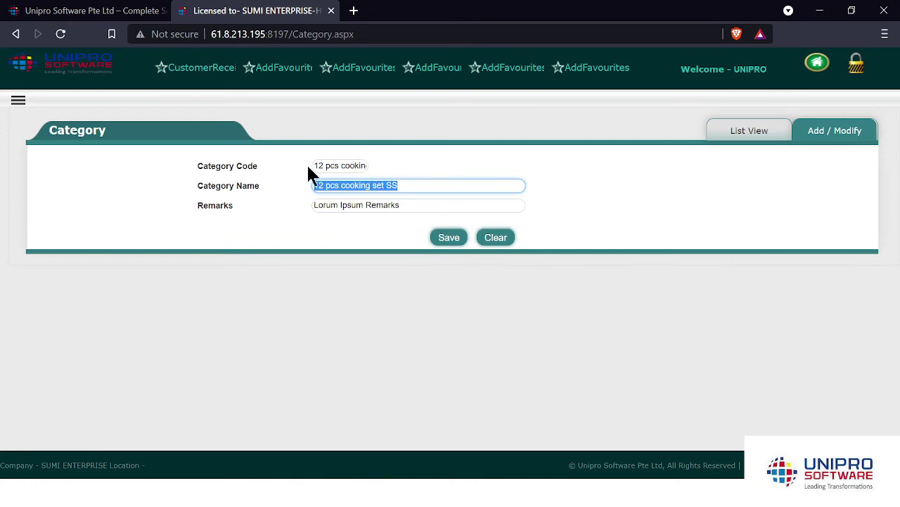
{"action": "left_click_drag", "start_coordinate": [314, 169], "coordinate": [366, 166]}
{"action": "left_click", "coordinate": [401, 166]}
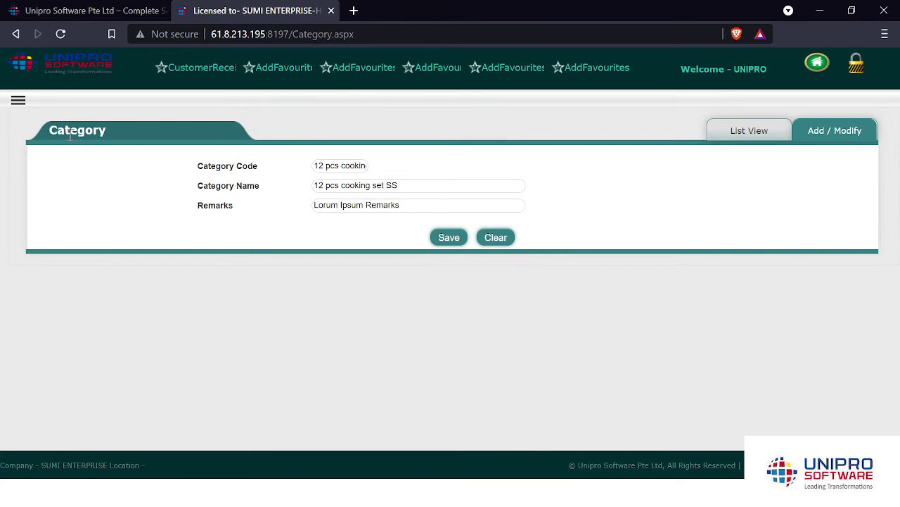
Step: Look through the Brand list under Inventory and check the fields of a blank brand entry
{"action": "left_click", "coordinate": [18, 103]}
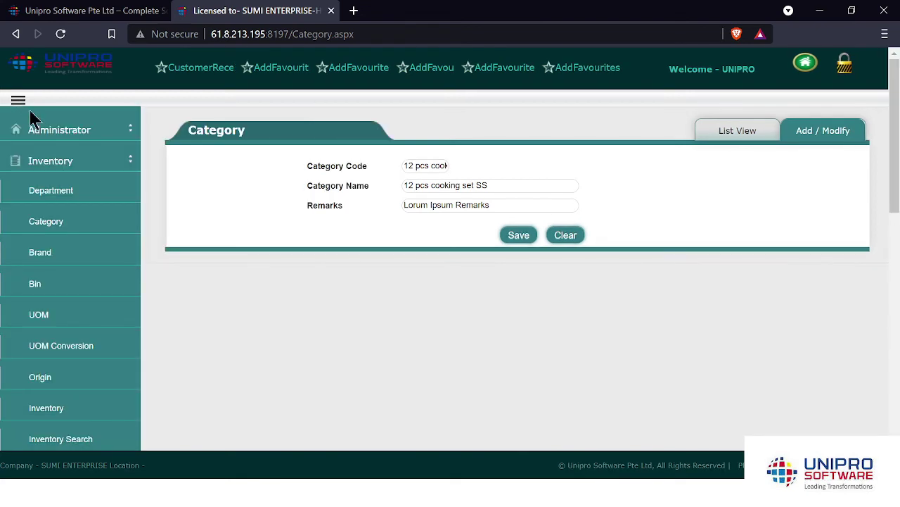
{"action": "left_click", "coordinate": [60, 262]}
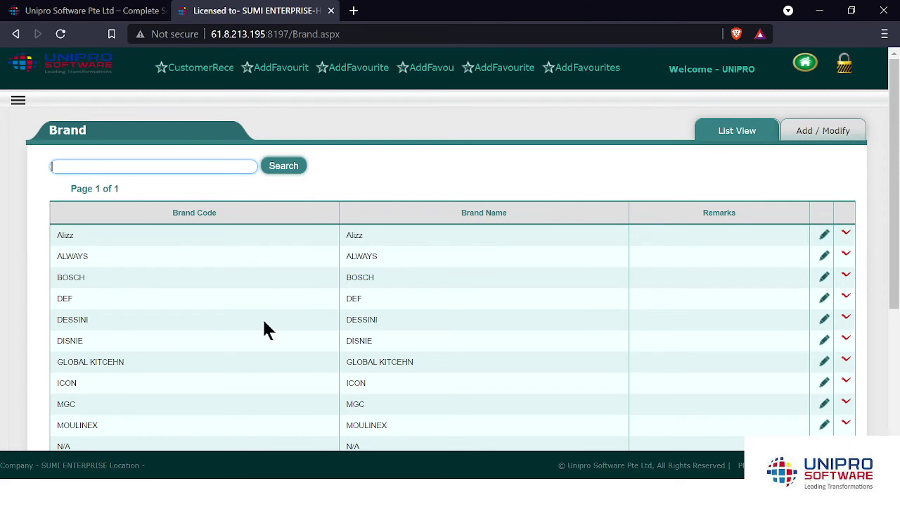
{"action": "scroll", "coordinate": [265, 324], "scroll_direction": "down", "scroll_amount": 1}
{"action": "scroll", "coordinate": [265, 324], "scroll_direction": "down", "scroll_amount": 3}
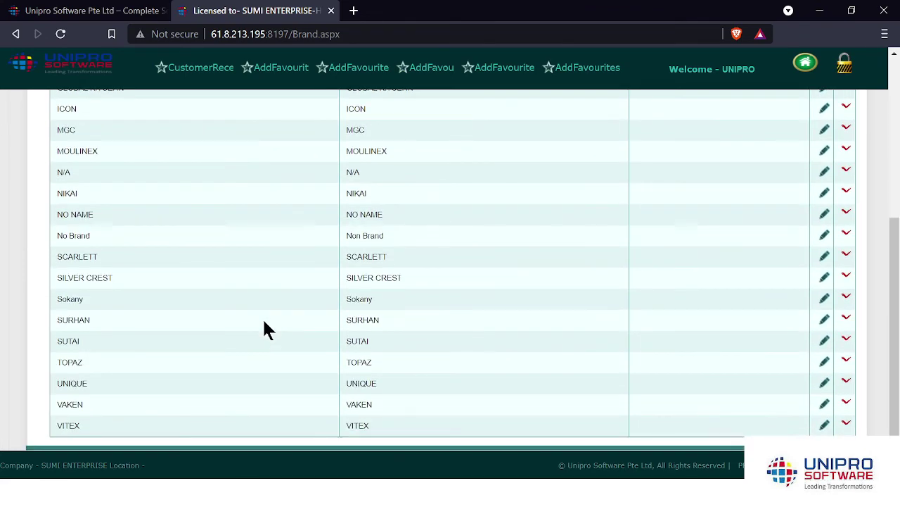
{"action": "scroll", "coordinate": [181, 278], "scroll_direction": "up", "scroll_amount": 3}
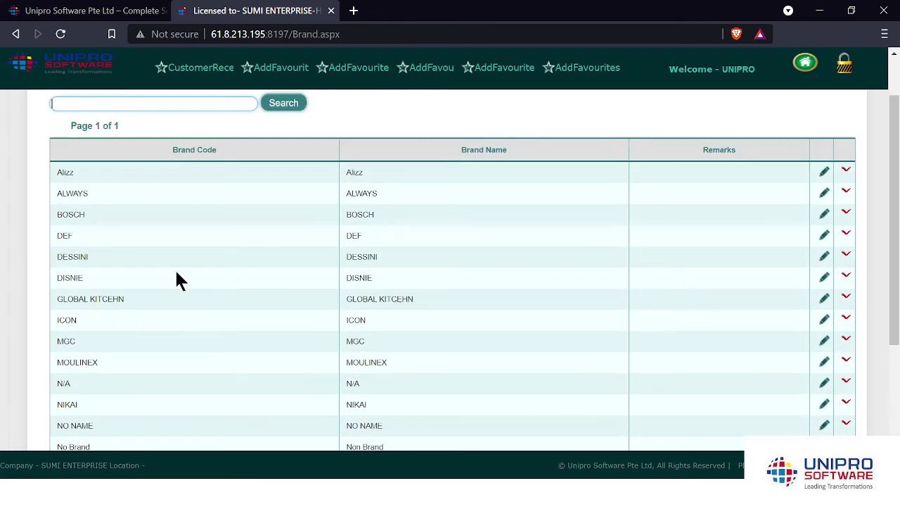
{"action": "scroll", "coordinate": [493, 194], "scroll_direction": "up", "scroll_amount": 1}
{"action": "scroll", "coordinate": [550, 194], "scroll_direction": "up", "scroll_amount": 1}
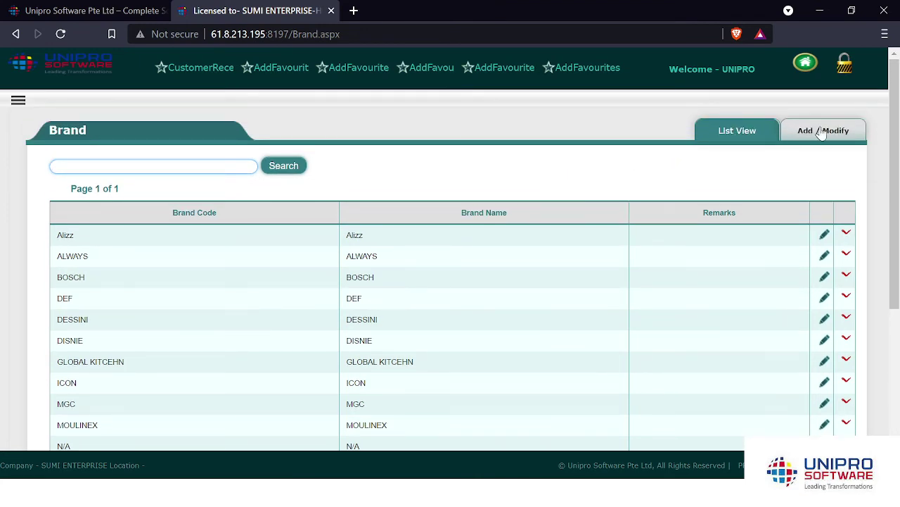
{"action": "left_click", "coordinate": [841, 133]}
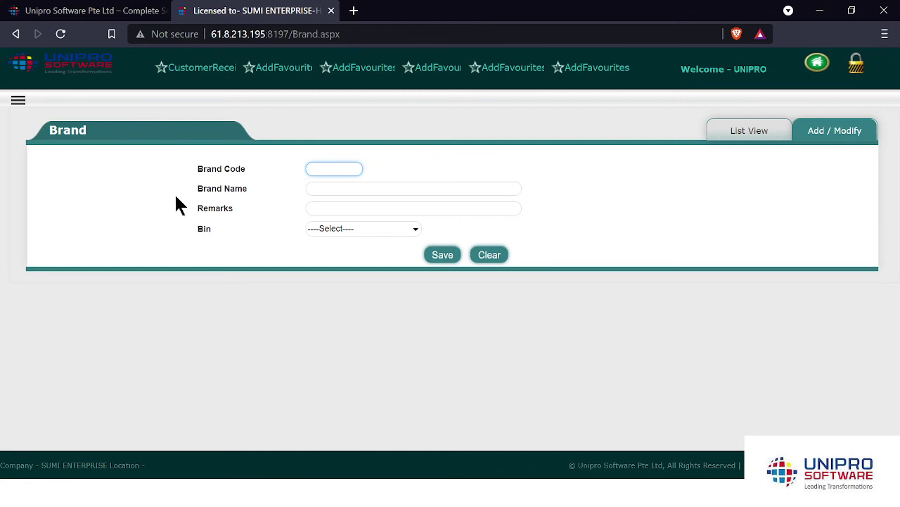
{"action": "left_click", "coordinate": [747, 133]}
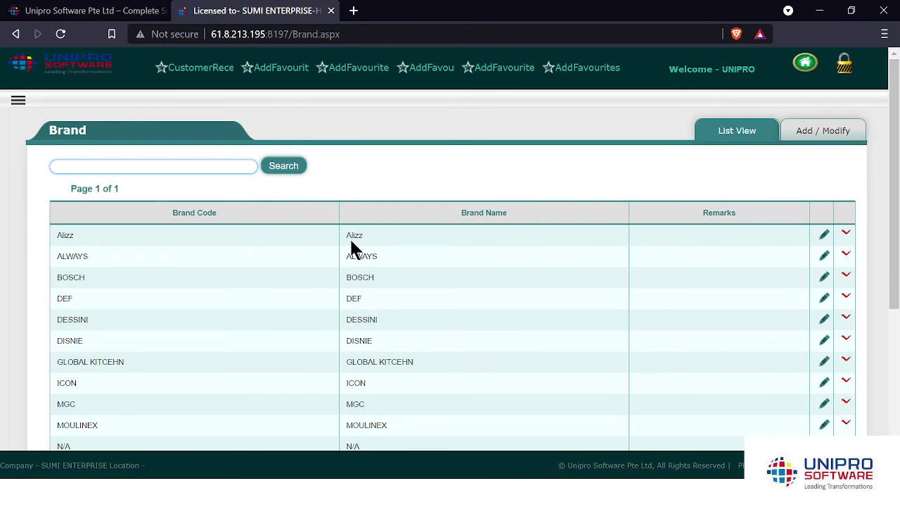
Step: Open the Bin records under Inventory and save a new bin with code 123 and description Lorum
{"action": "left_click", "coordinate": [18, 102]}
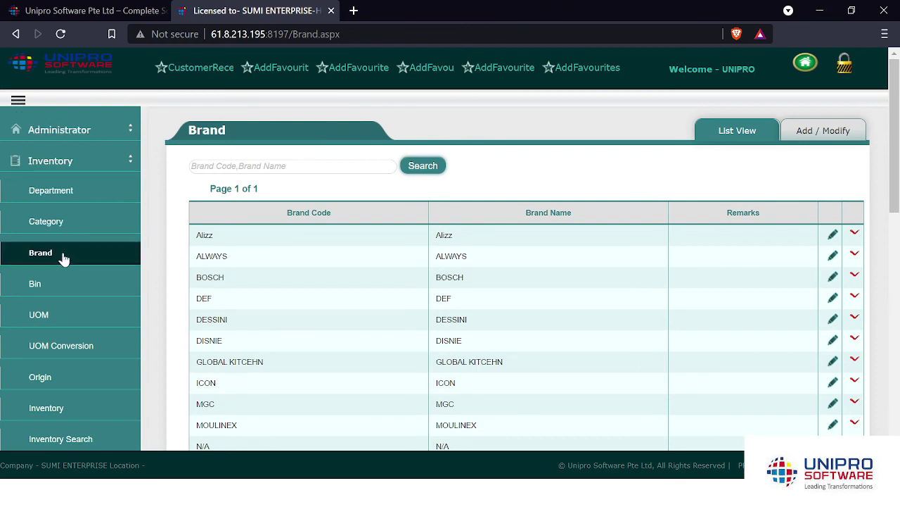
{"action": "left_click", "coordinate": [46, 291]}
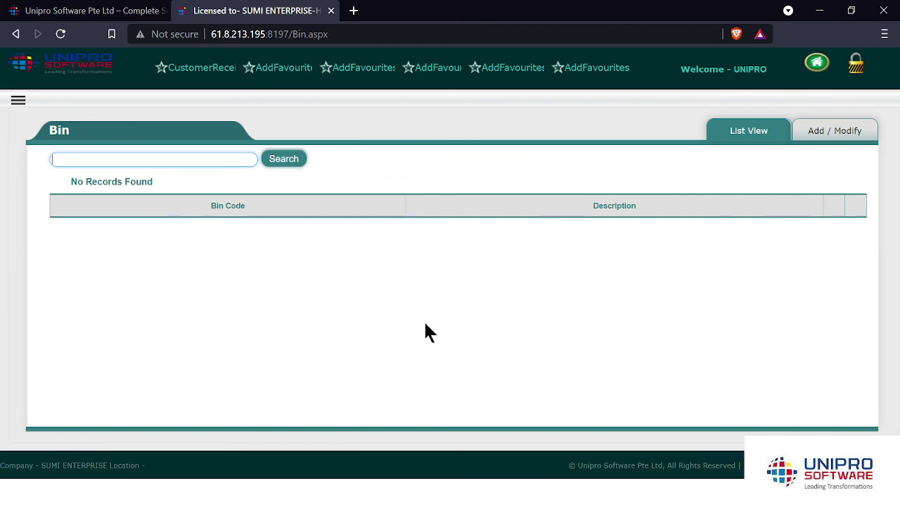
{"action": "left_click", "coordinate": [831, 137]}
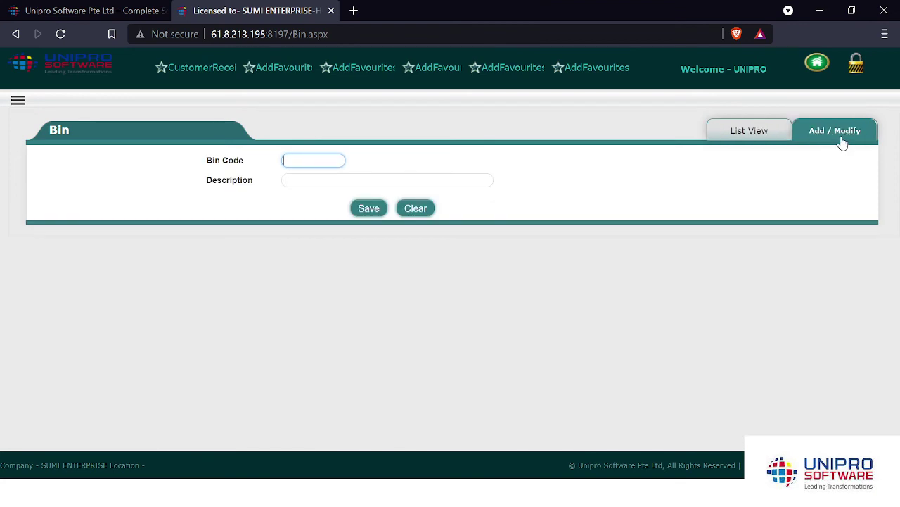
{"action": "left_click", "coordinate": [293, 184]}
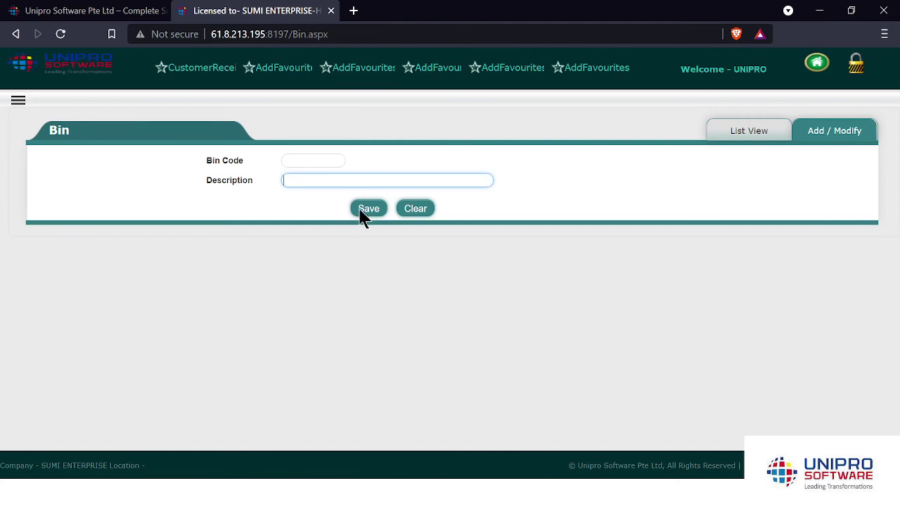
{"action": "left_click", "coordinate": [320, 162]}
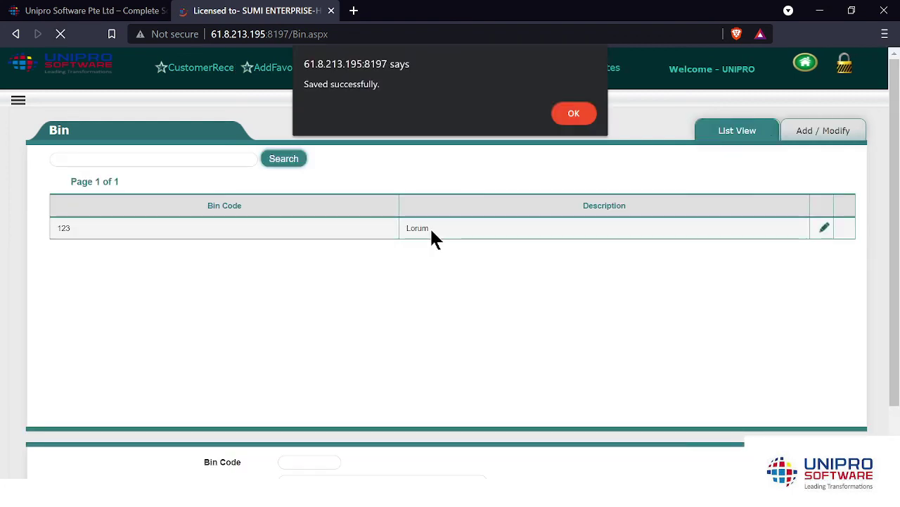
{"action": "left_click", "coordinate": [574, 113]}
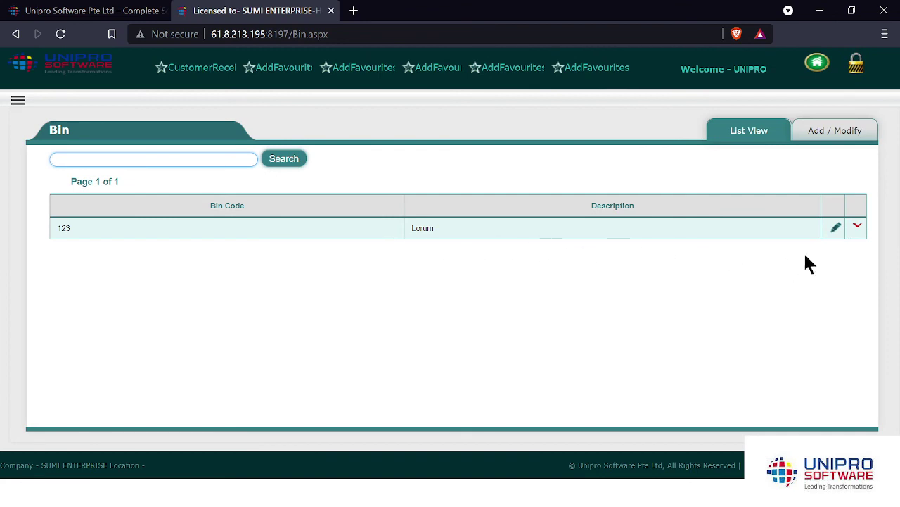
Step: Request deletion of bin 123 and cancel it
{"action": "left_click", "coordinate": [859, 234]}
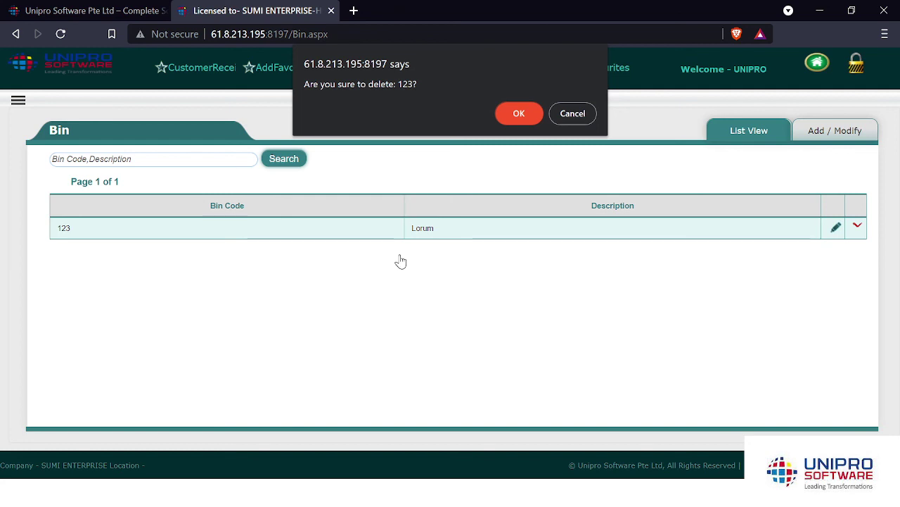
{"action": "left_click", "coordinate": [574, 114]}
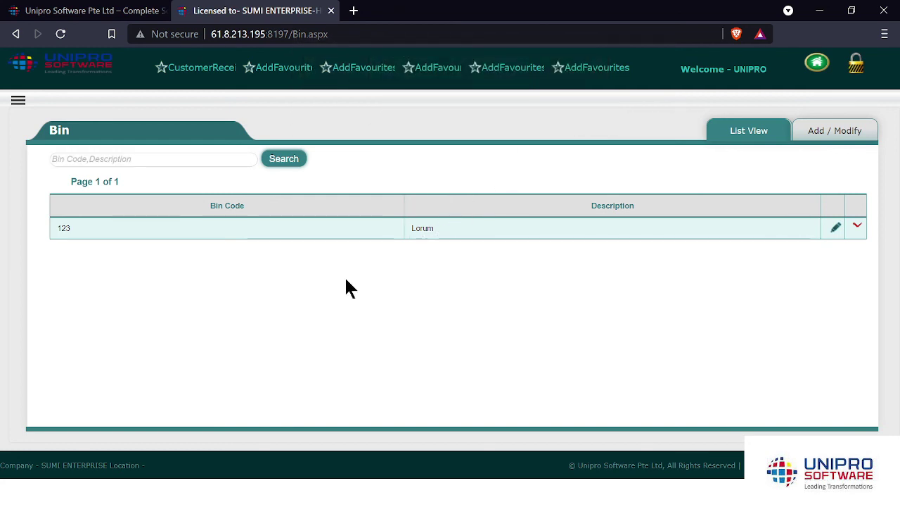